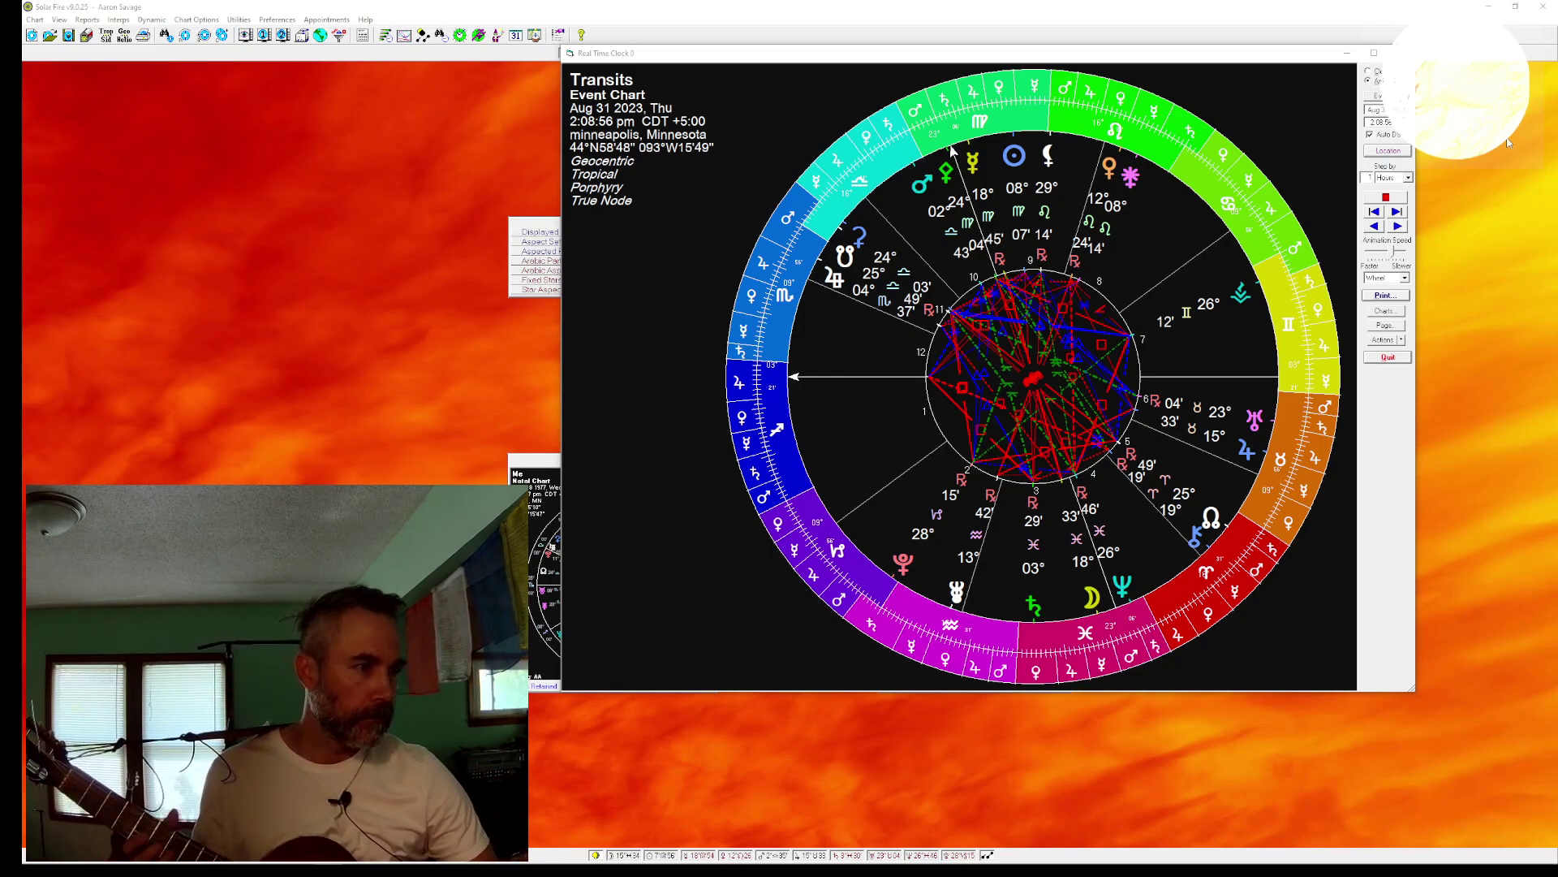
Advance the Minneapolis transit chart hour by hour from Aug 31, 2:08 pm toward Sep 1
{"action": "left_click", "coordinate": [1397, 225]}
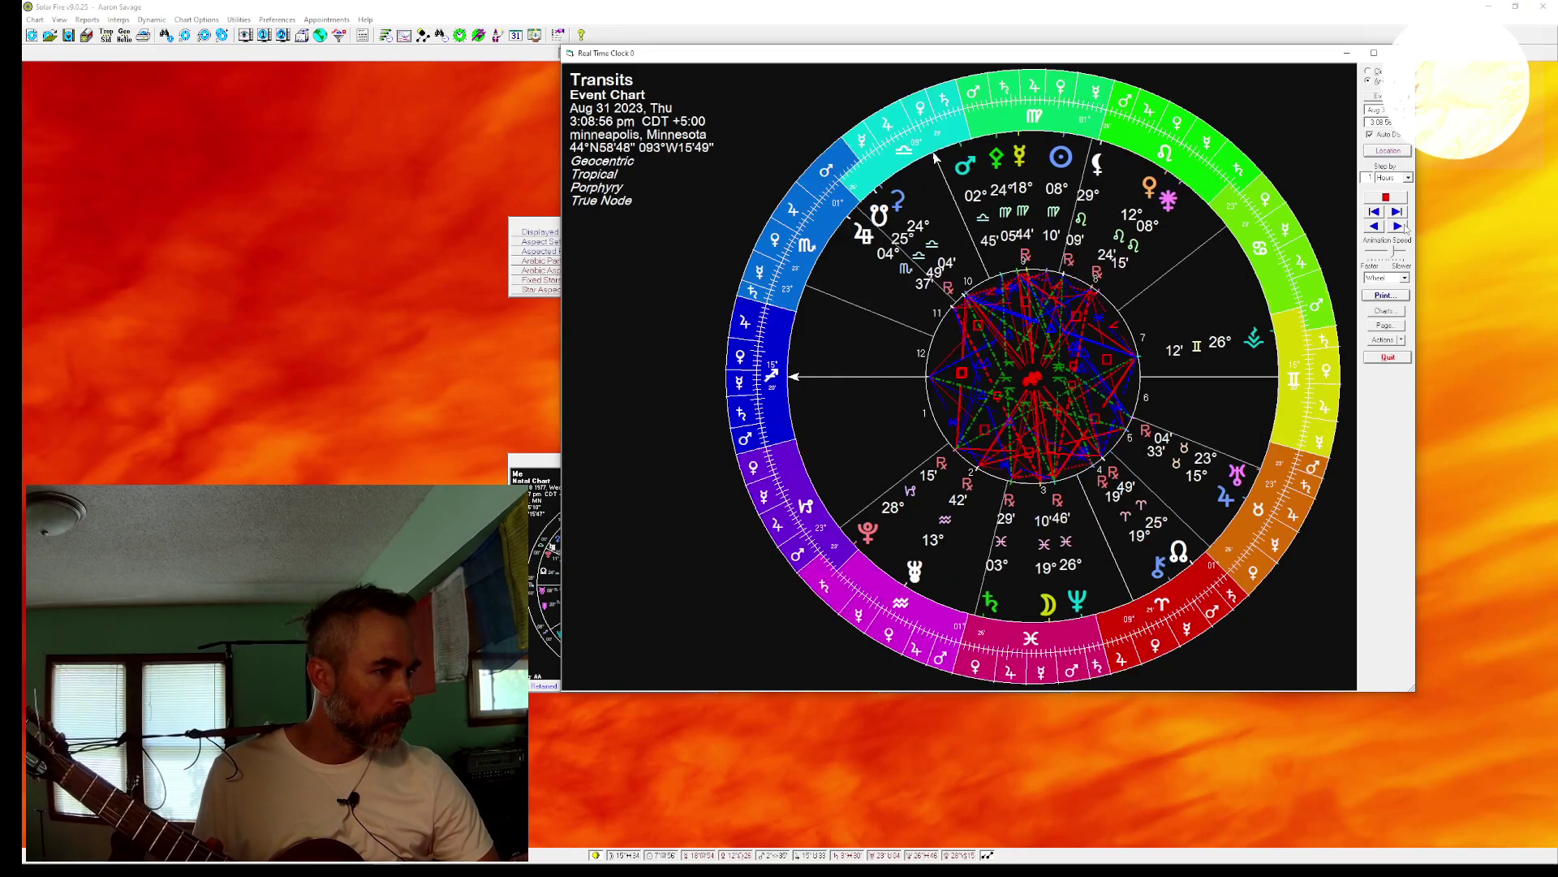
{"action": "left_click", "coordinate": [1396, 226]}
{"action": "left_click", "coordinate": [1397, 226]}
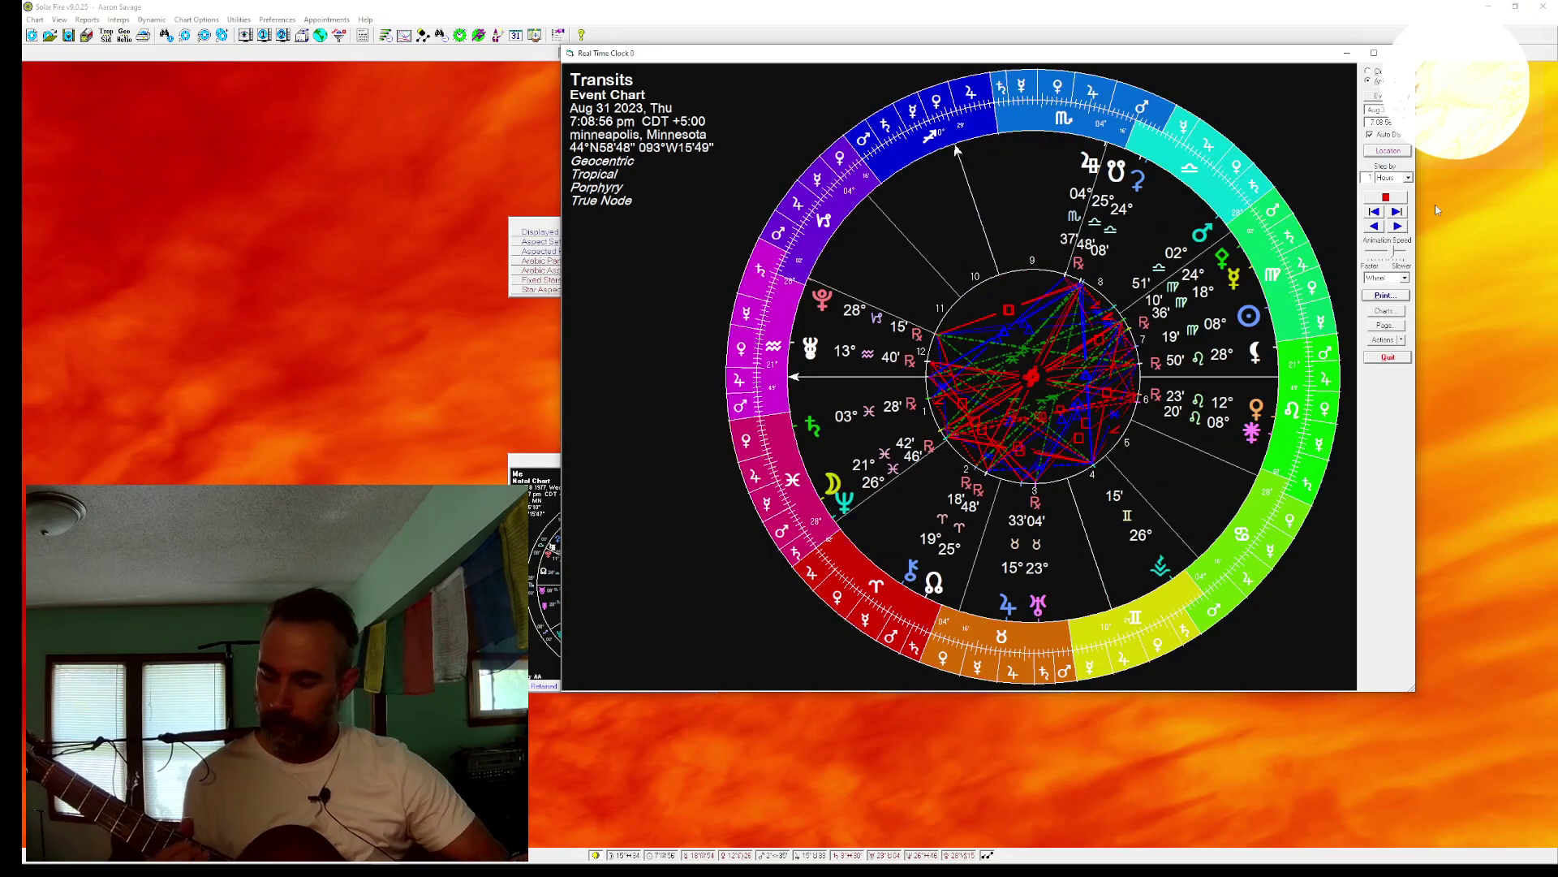
{"action": "double_click", "coordinate": [1396, 225]}
{"action": "left_click", "coordinate": [1397, 225]}
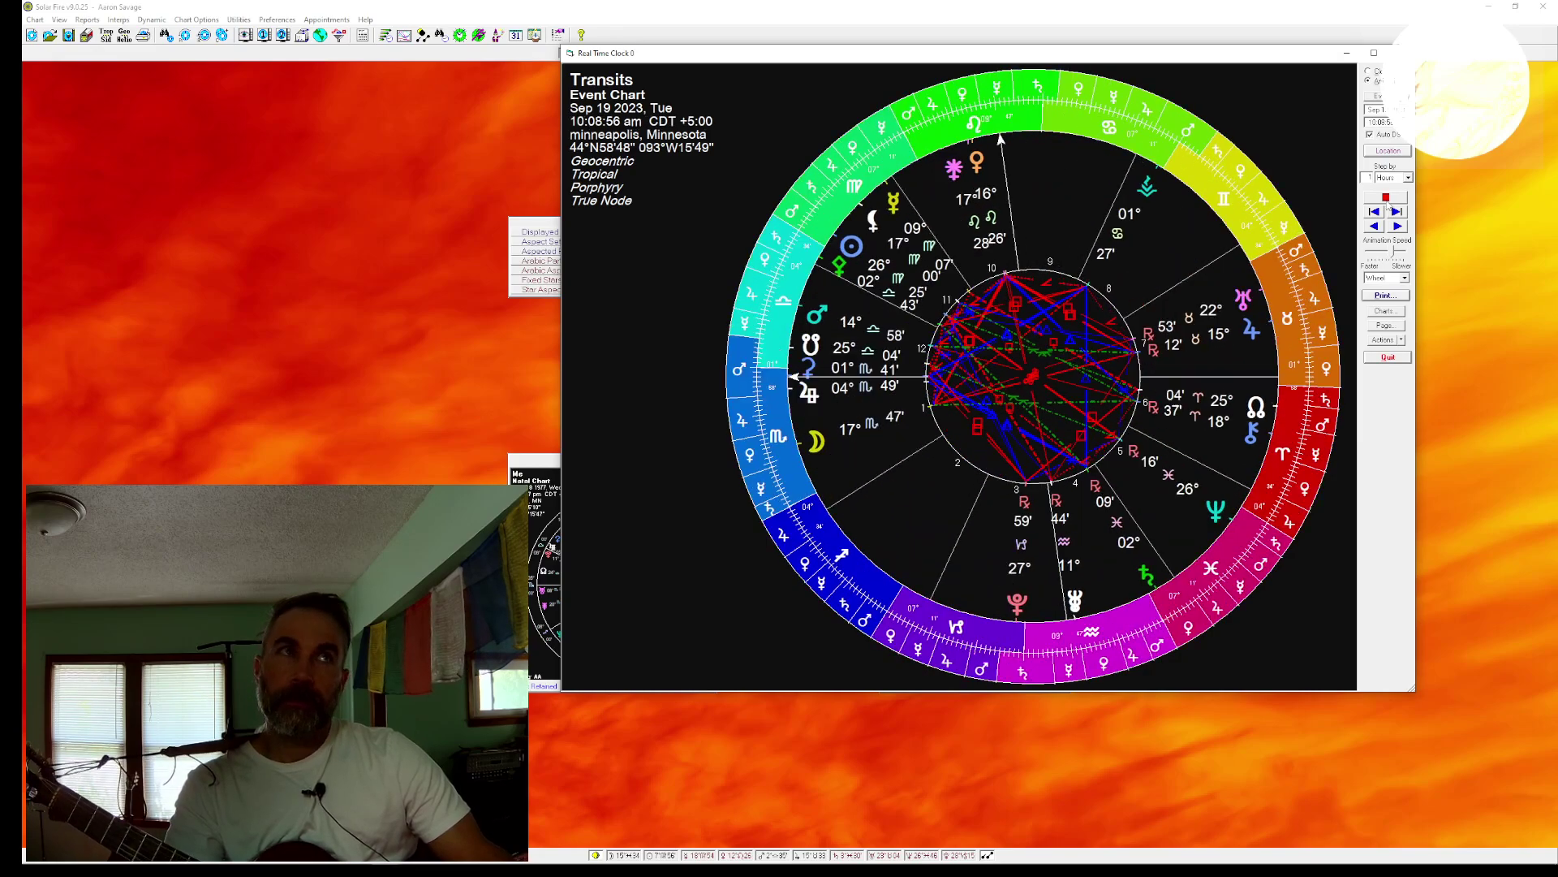
Step the Sep 19, 2023 Minneapolis transit chart forward one more hour
{"action": "left_click", "coordinate": [1395, 209]}
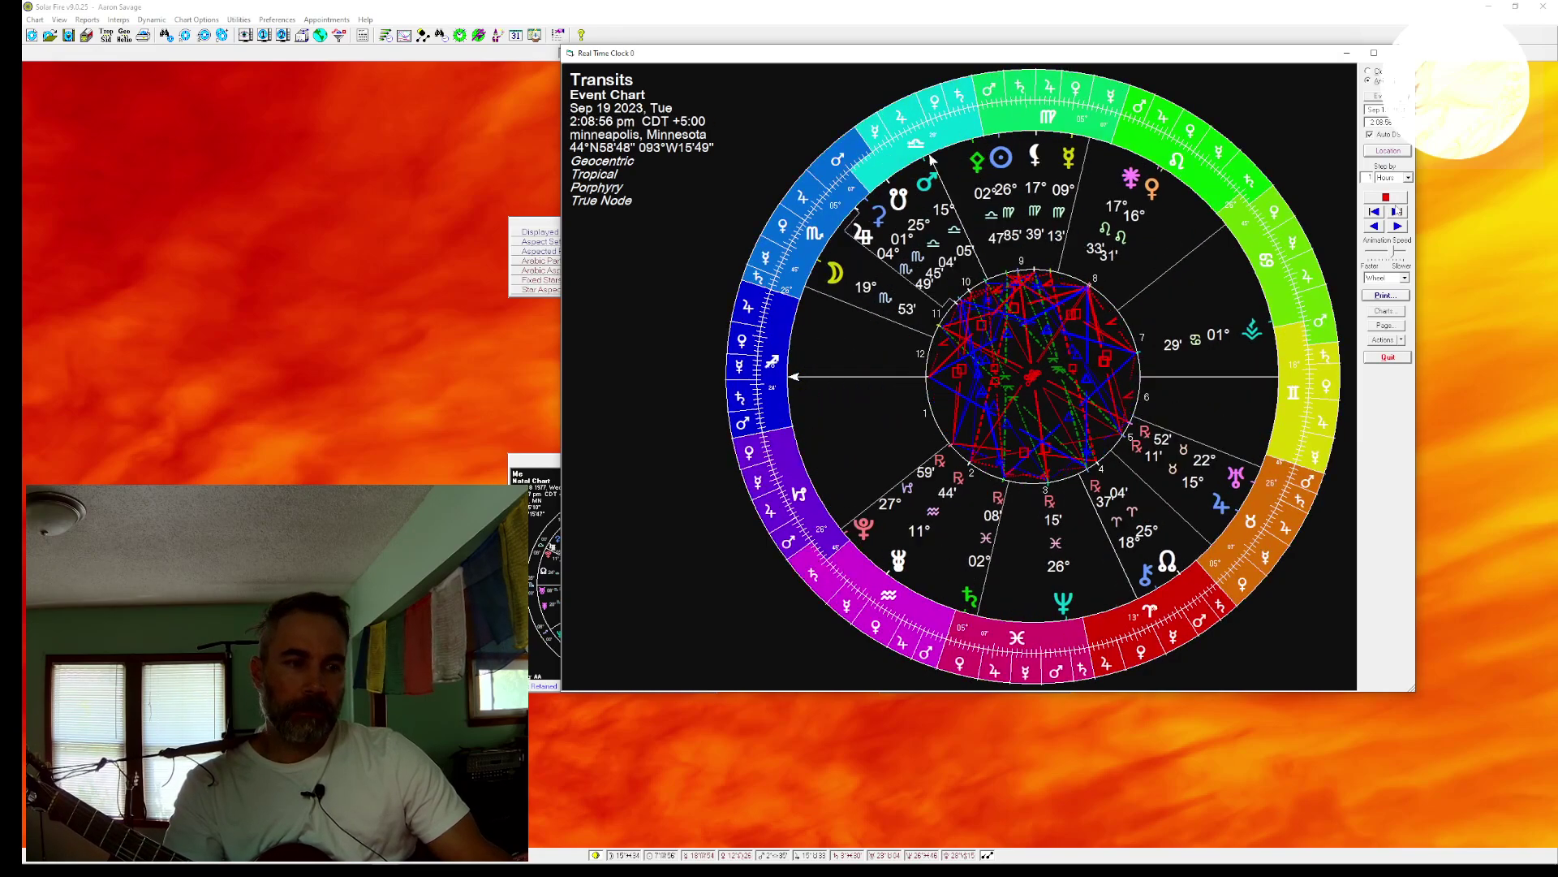